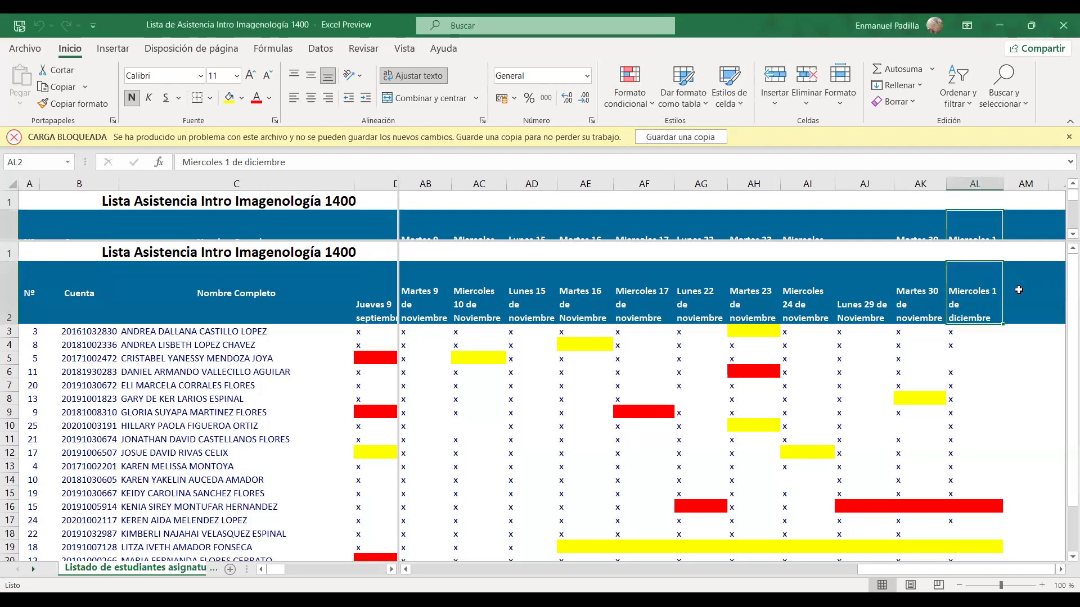
# Step: Enter the header "Jueves 2 de diciembre" in cell AM2 for the new attendance date
pyautogui.write('Juev')
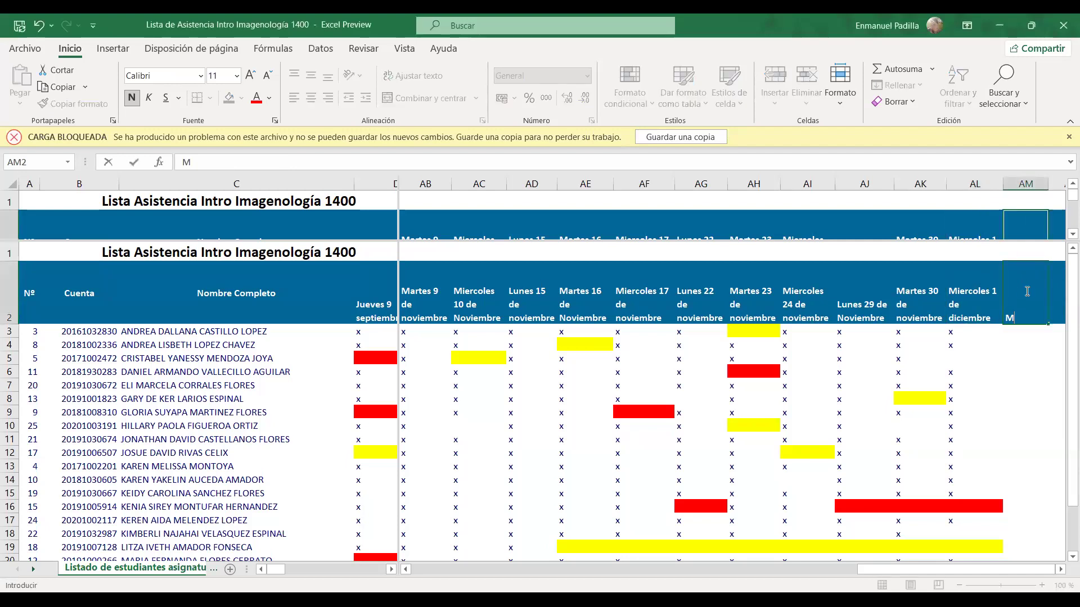
pyautogui.write('es 2 de diciembre')
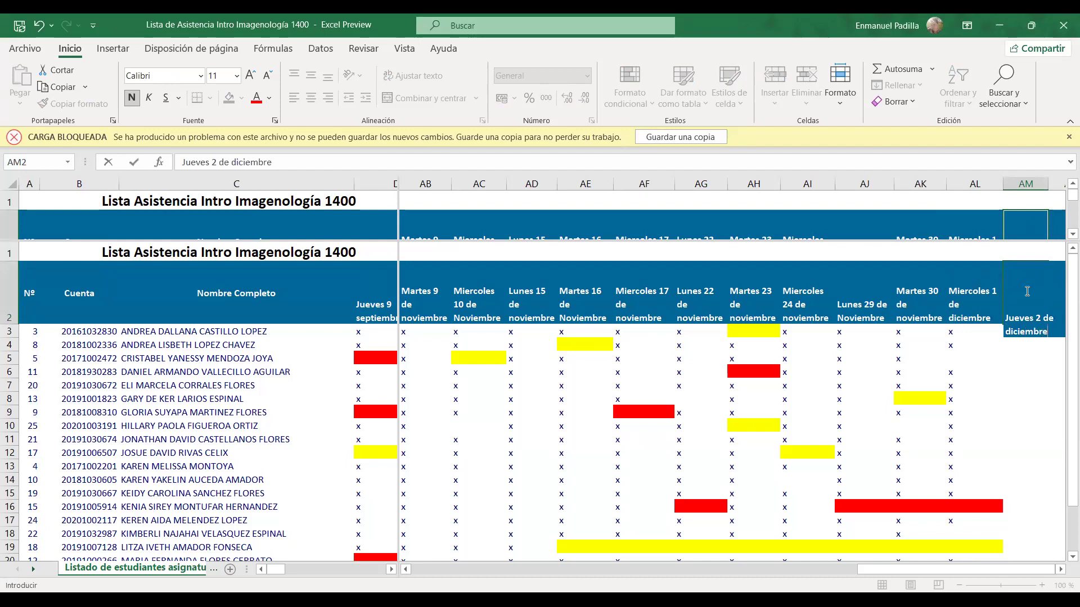
pyautogui.hotkey('ctrl', 'Return')
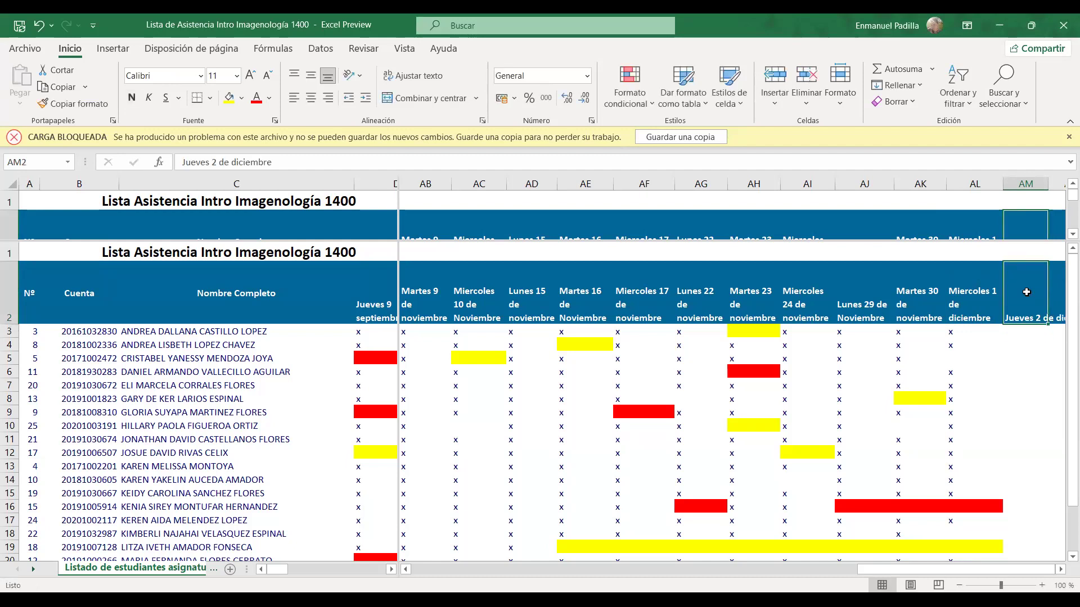
# Step: Wrap the text of header cell AM2 and widen column AM slightly so "diciembre" fits on one line
pyautogui.click(414, 75)
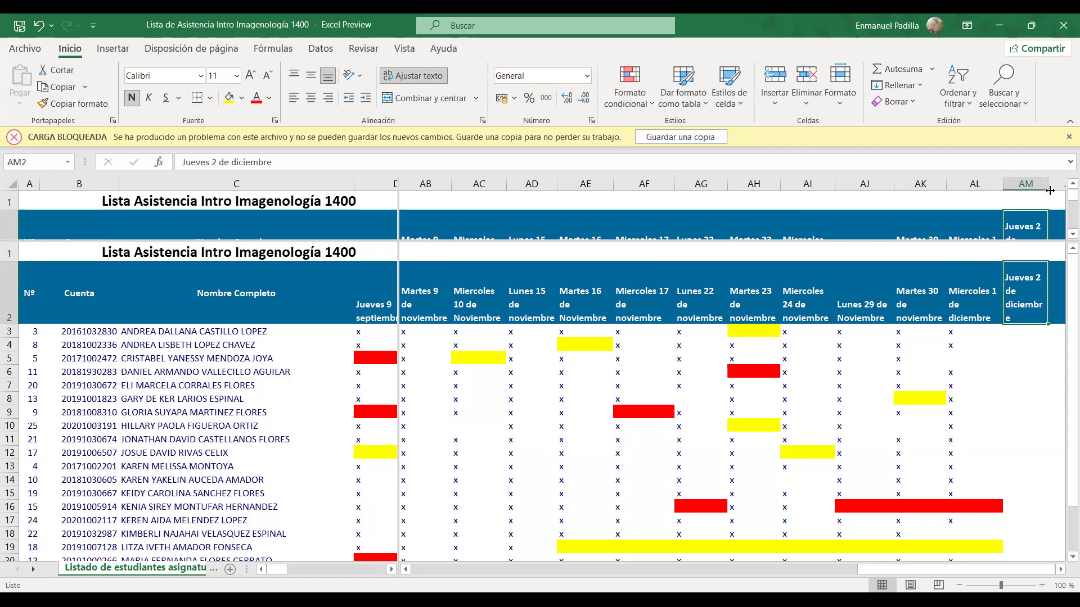
pyautogui.moveTo(1049, 185); pyautogui.dragTo(1055, 185)
pyautogui.press('Return')
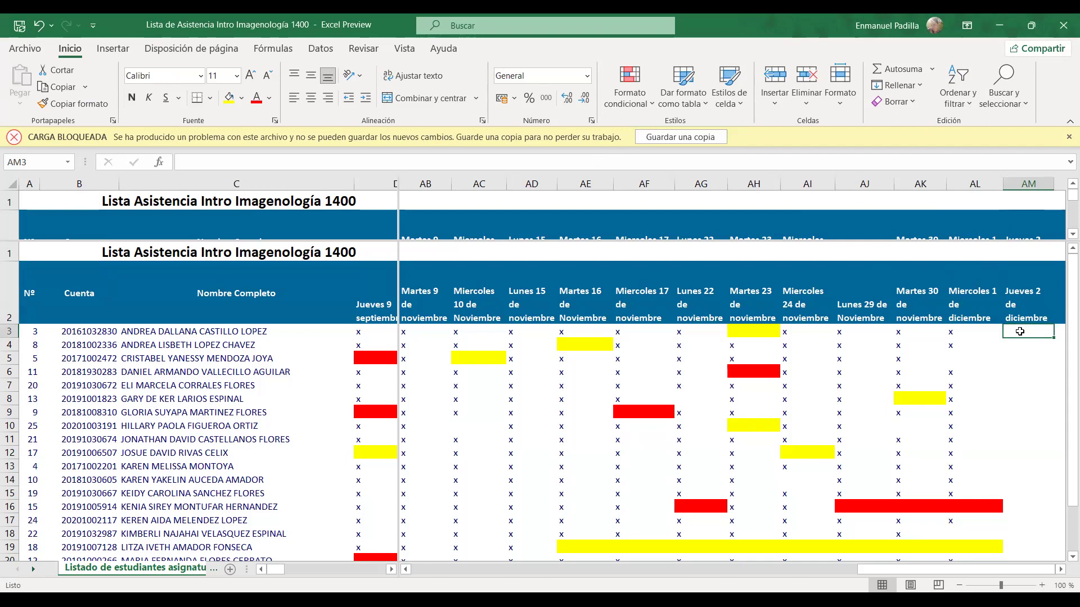
# Step: Mark attendance with an x for the first three students, in cells AM3 through AM5
pyautogui.write('x')
pyautogui.press('Return')
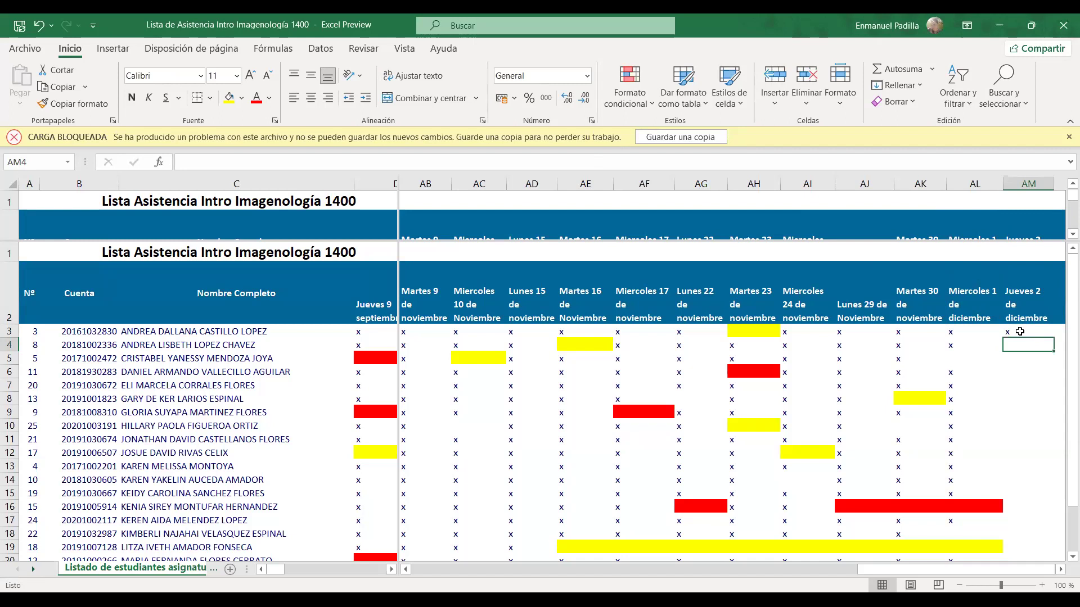
pyautogui.write('x')
pyautogui.press('Return')
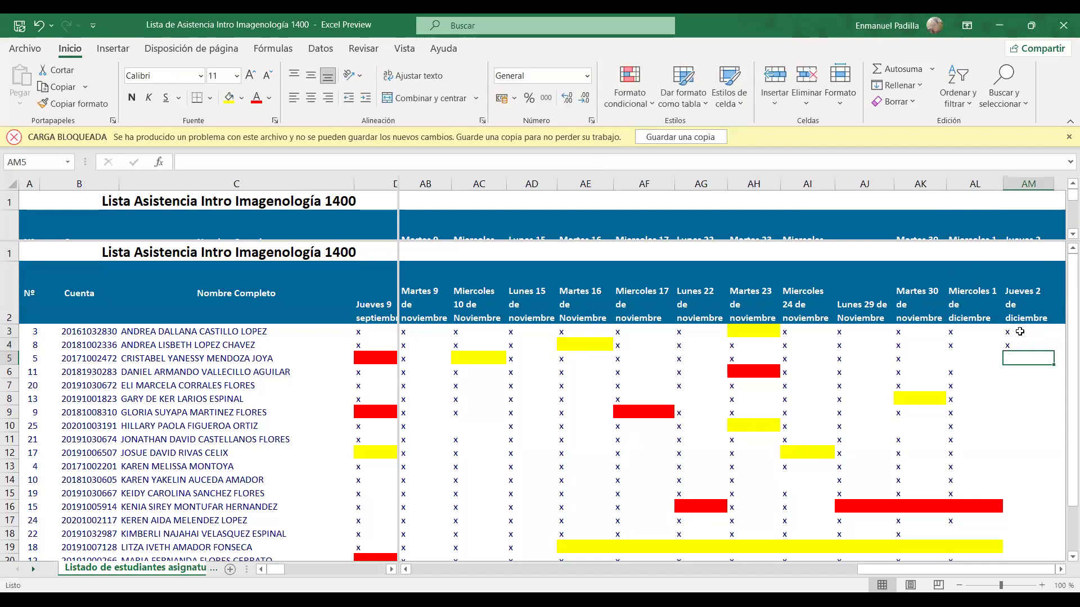
pyautogui.write('x')
pyautogui.press('Return')
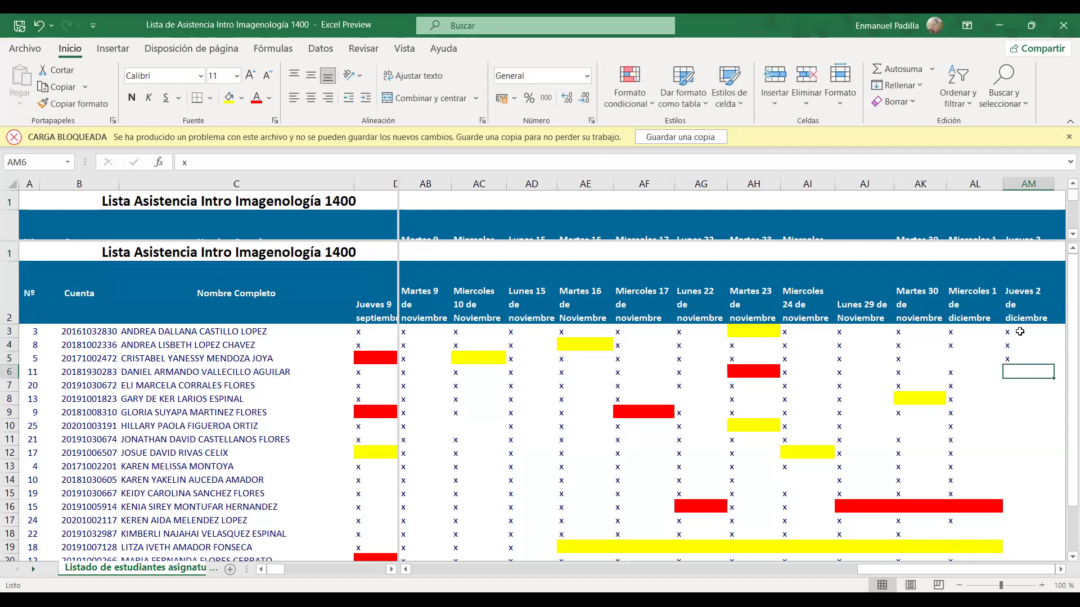
# Step: Mark attendance for Jueves 2 de diciembre with an x in cells AM6 through AM9
pyautogui.press('Left')
pyautogui.press('Up')
pyautogui.click(975, 358)
pyautogui.click(1017, 379)
pyautogui.write('x')
pyautogui.press('Return')
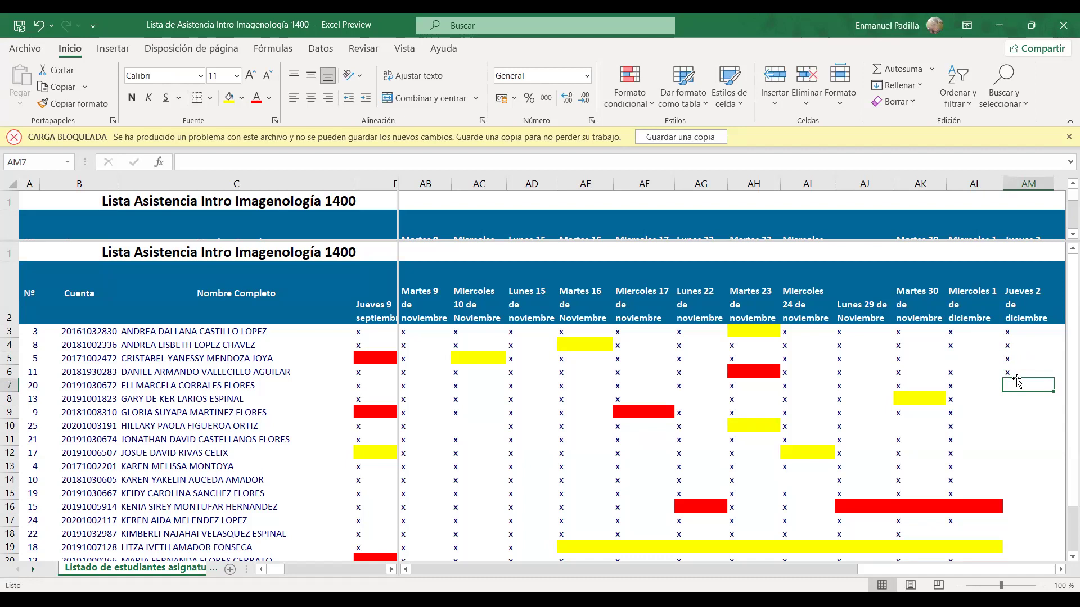
pyautogui.write('x')
pyautogui.press('Return')
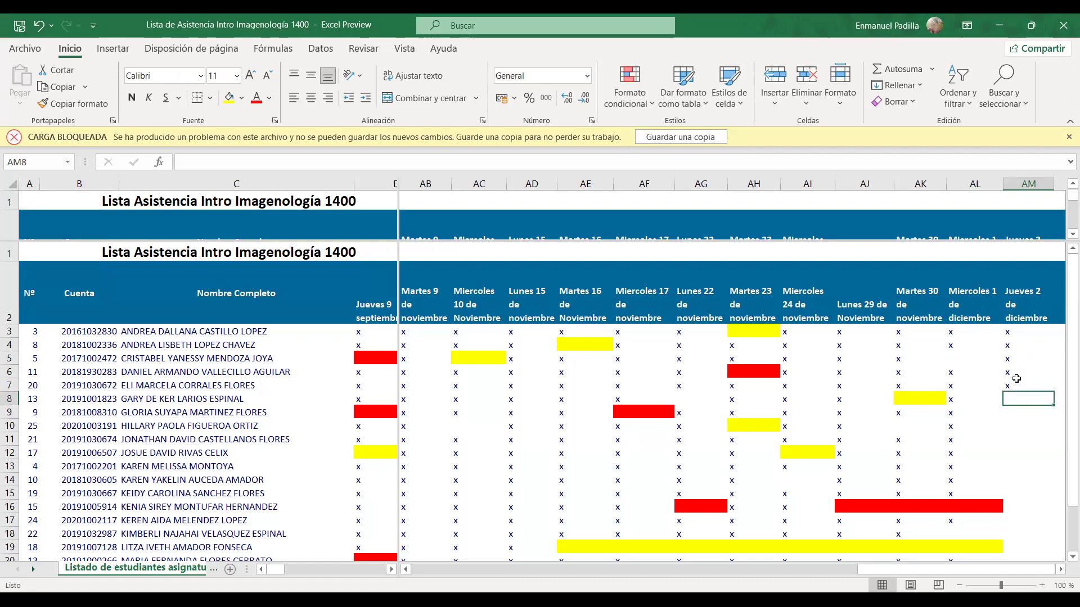
pyautogui.write('x')
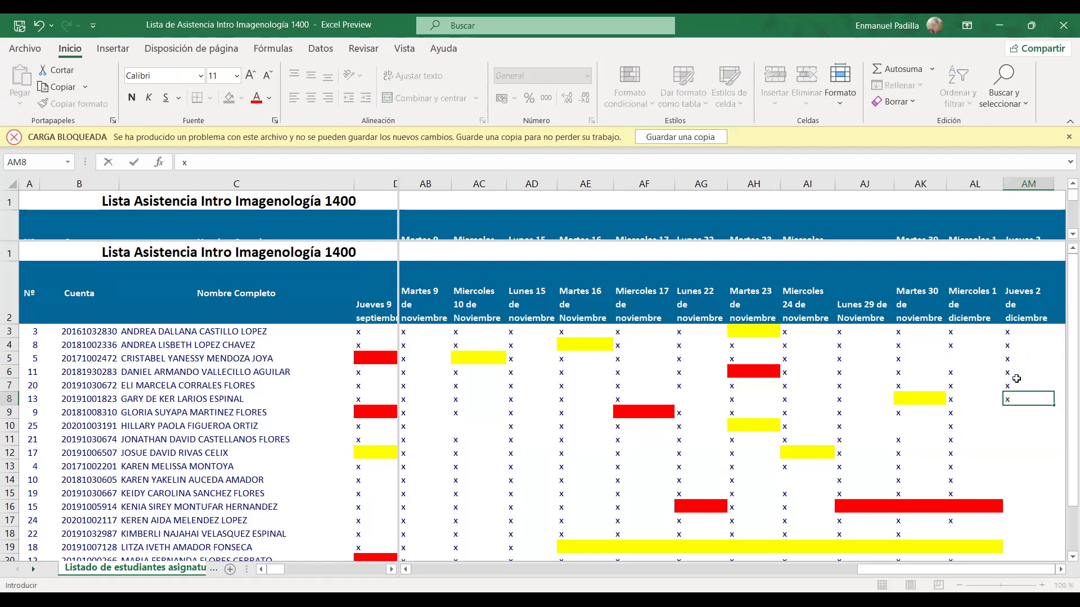
pyautogui.press('Return')
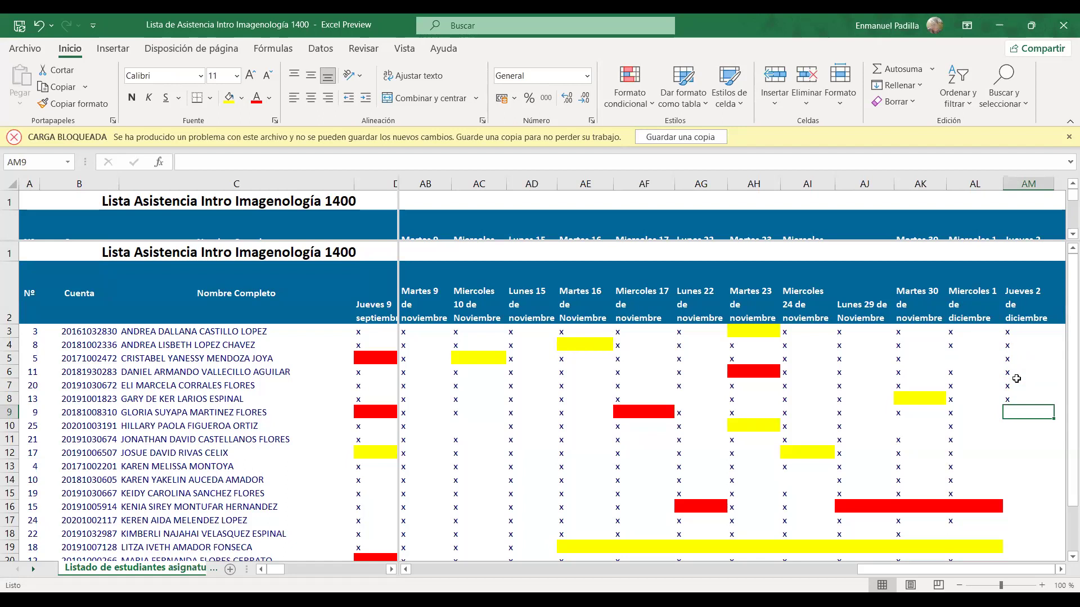
pyautogui.write('x')
pyautogui.press('Return')
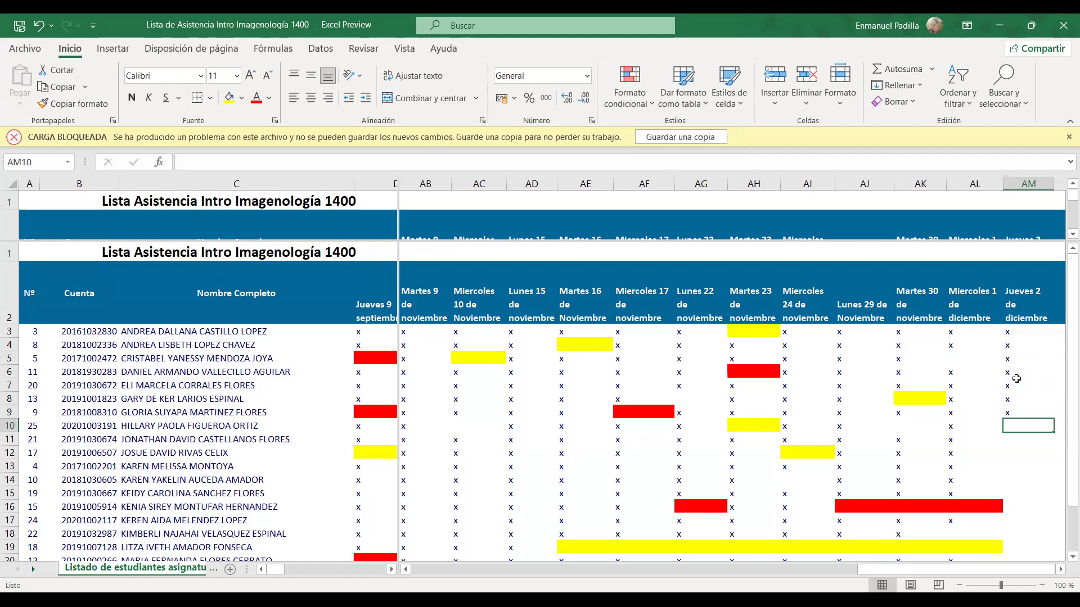
# Step: Skip the student in row 10 and mark attendance with an x in cells AM11 through AM16
pyautogui.press('Return')
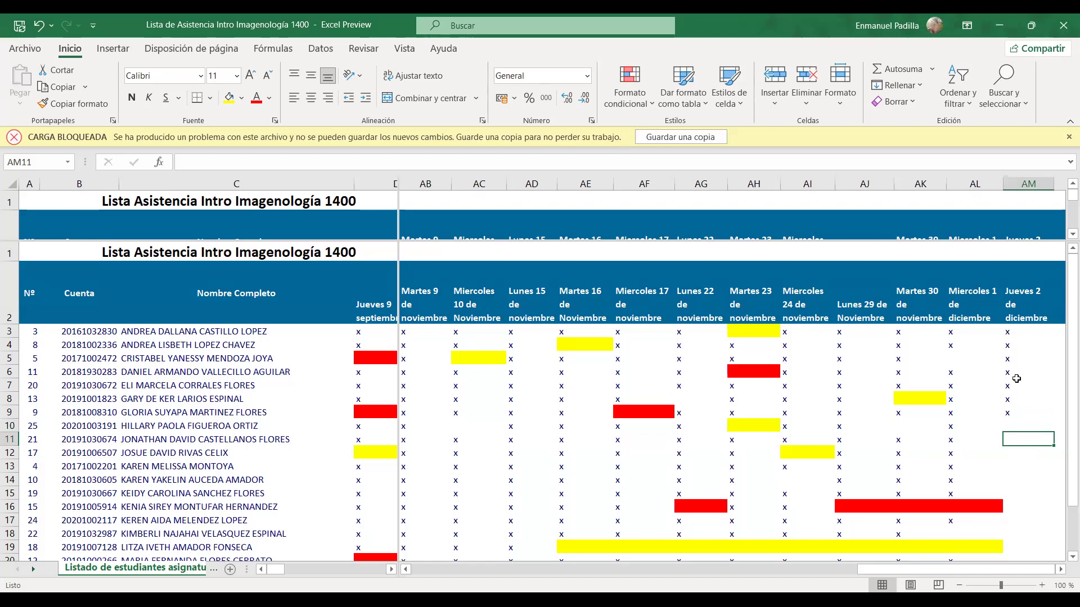
pyautogui.write('x')
pyautogui.press('Return')
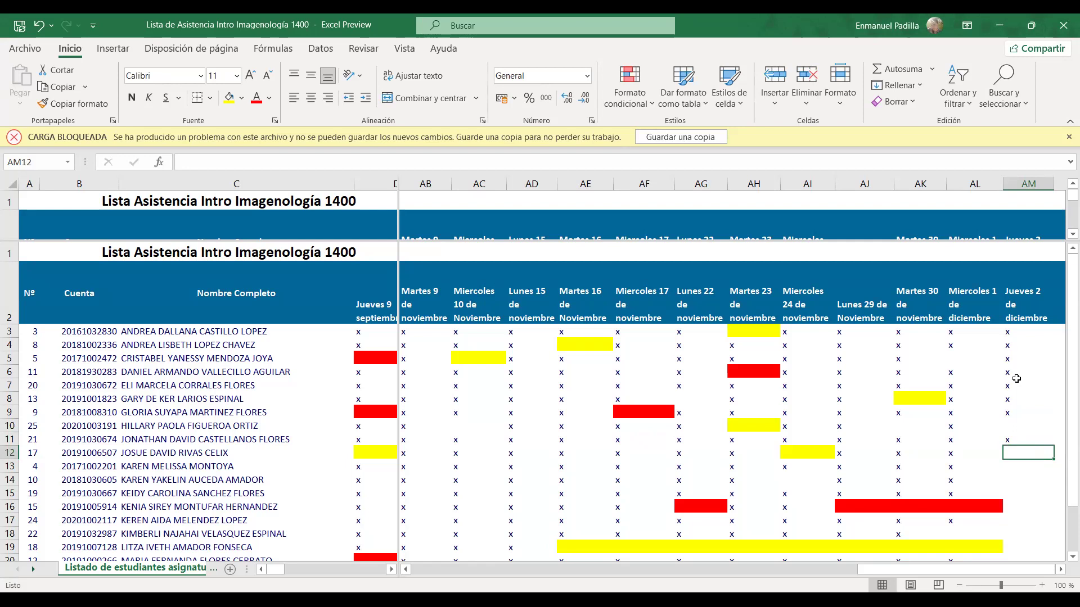
pyautogui.write('x')
pyautogui.press('Return')
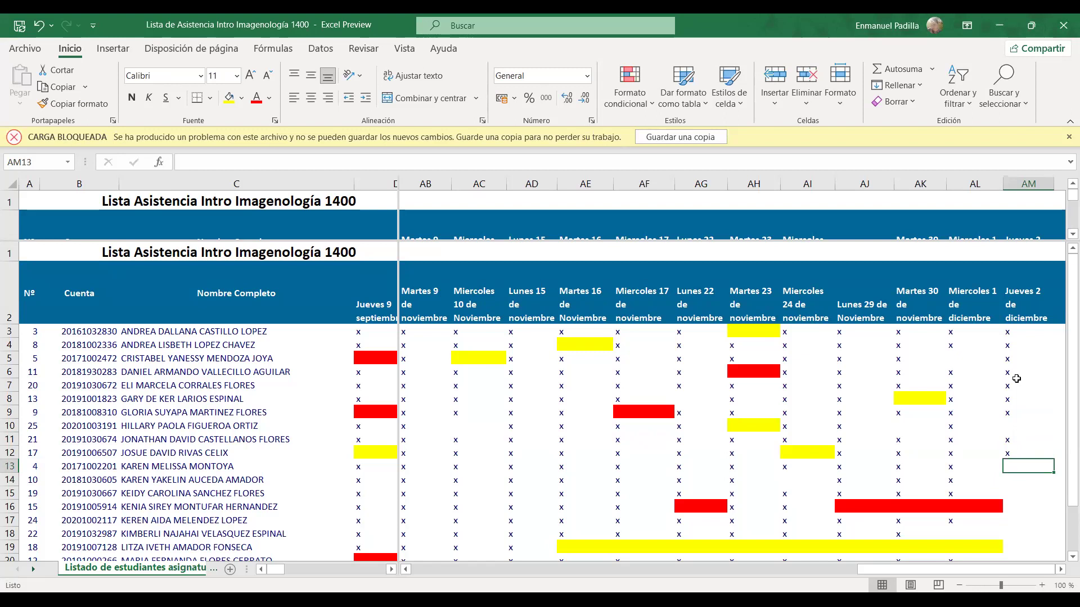
pyautogui.write('x')
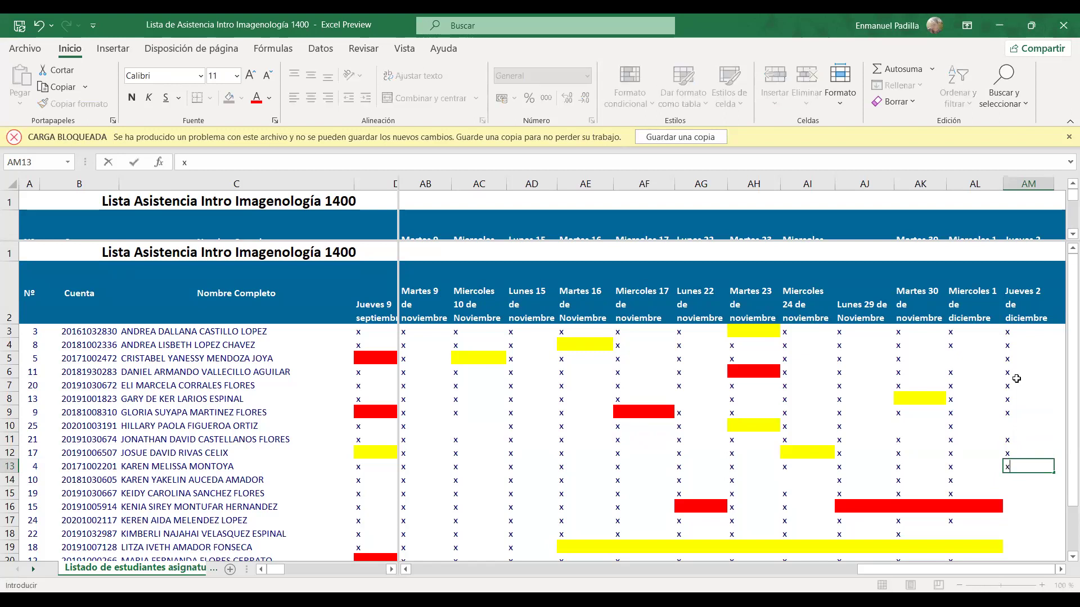
pyautogui.press('Return')
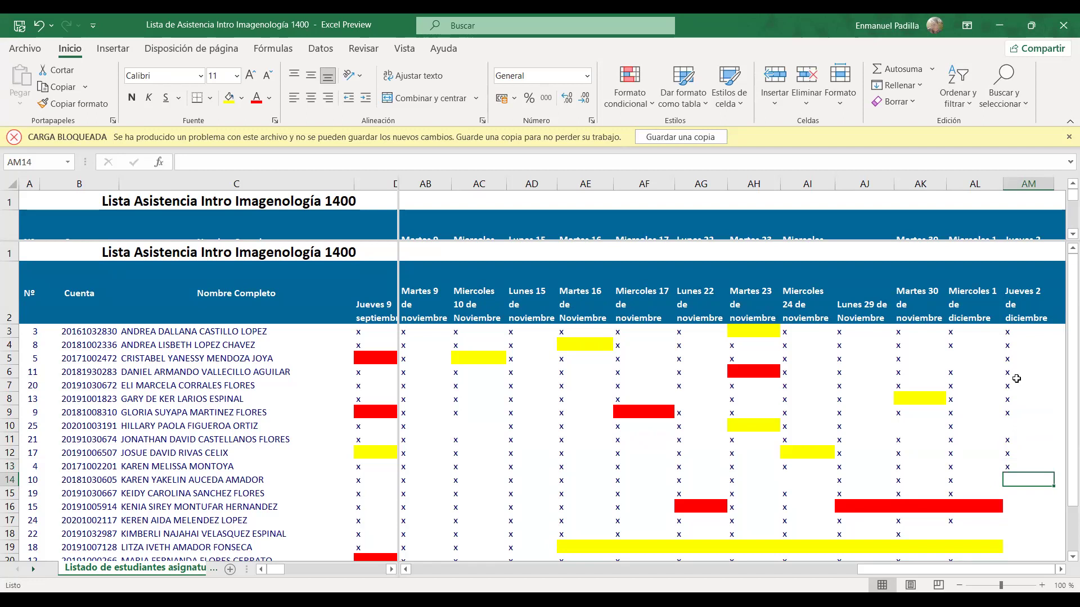
pyautogui.write('x')
pyautogui.press('Return')
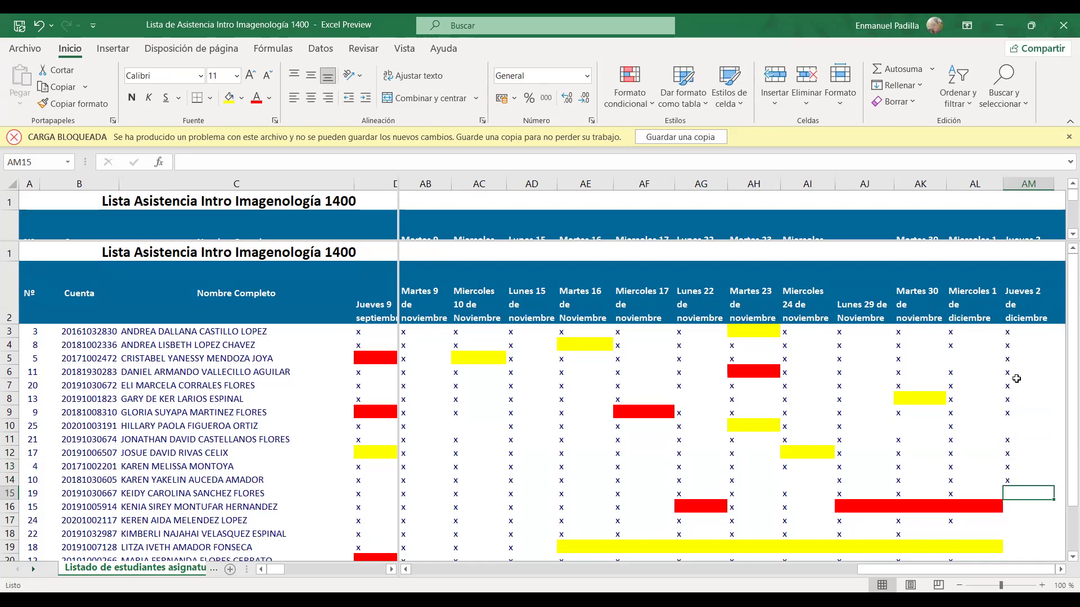
pyautogui.write('x')
pyautogui.press('Return')
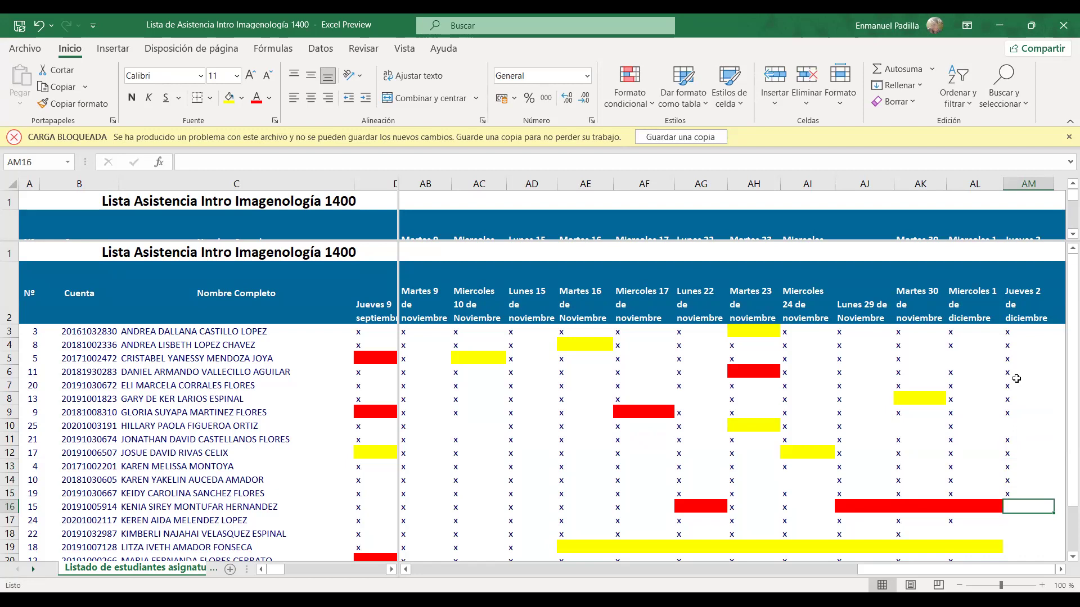
pyautogui.write('x')
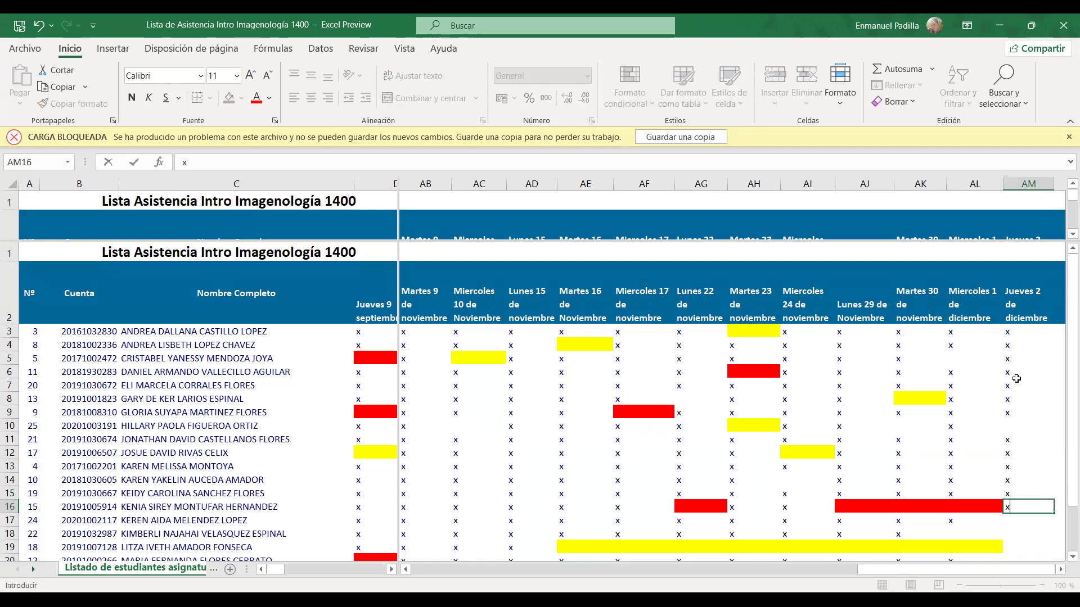
pyautogui.press('Return')
# Step: Review the red absence cells in row 16 from Lunes 29 de Noviembre through Miercoles 1 de diciembre
pyautogui.press('Up')
pyautogui.press('Left')
pyautogui.press('Left')
pyautogui.press('Left')
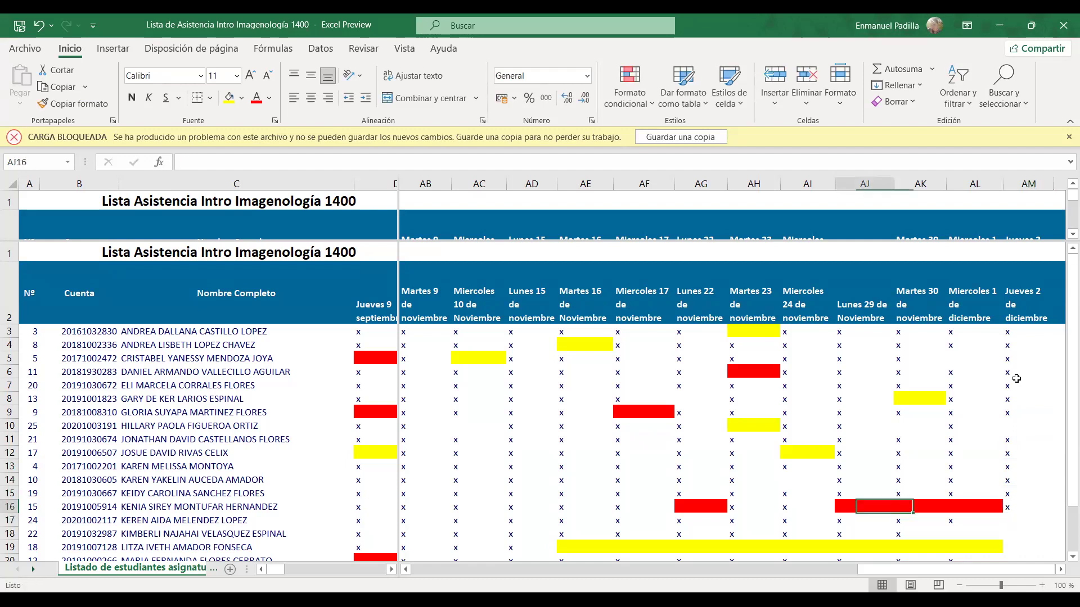
pyautogui.press('Left')
pyautogui.press('Right')
pyautogui.press('Right')
pyautogui.press('Right')
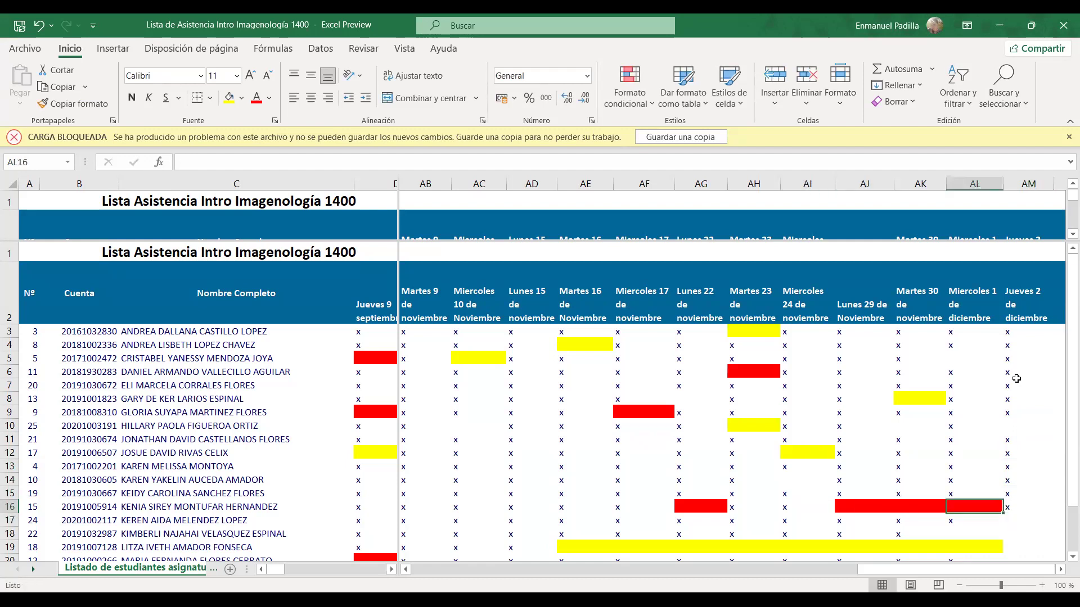
pyautogui.press('Right')
pyautogui.press('Down')
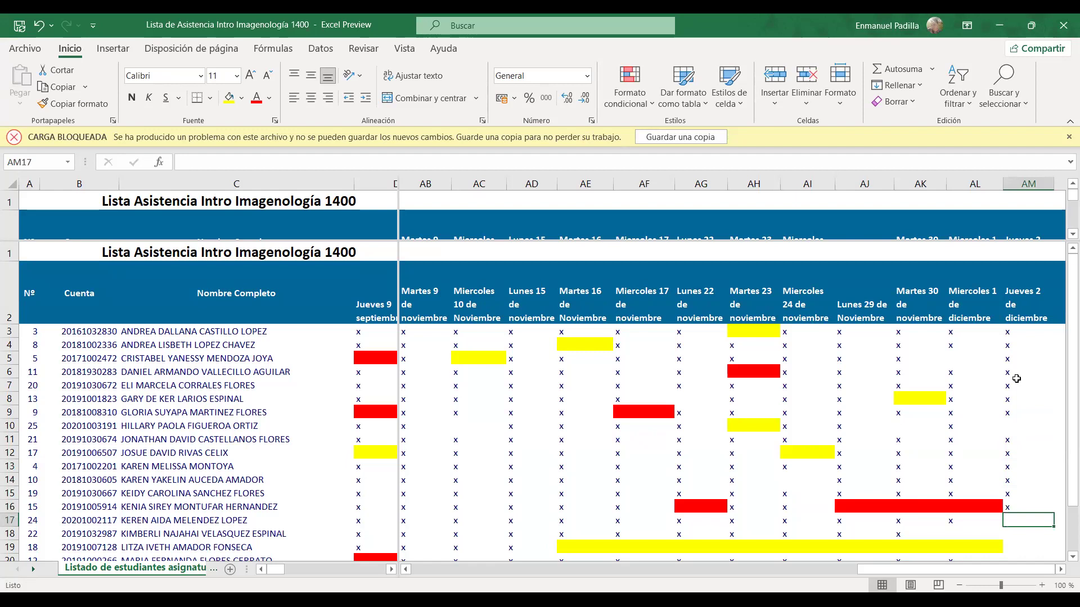
pyautogui.press('Up')
pyautogui.press('Down')
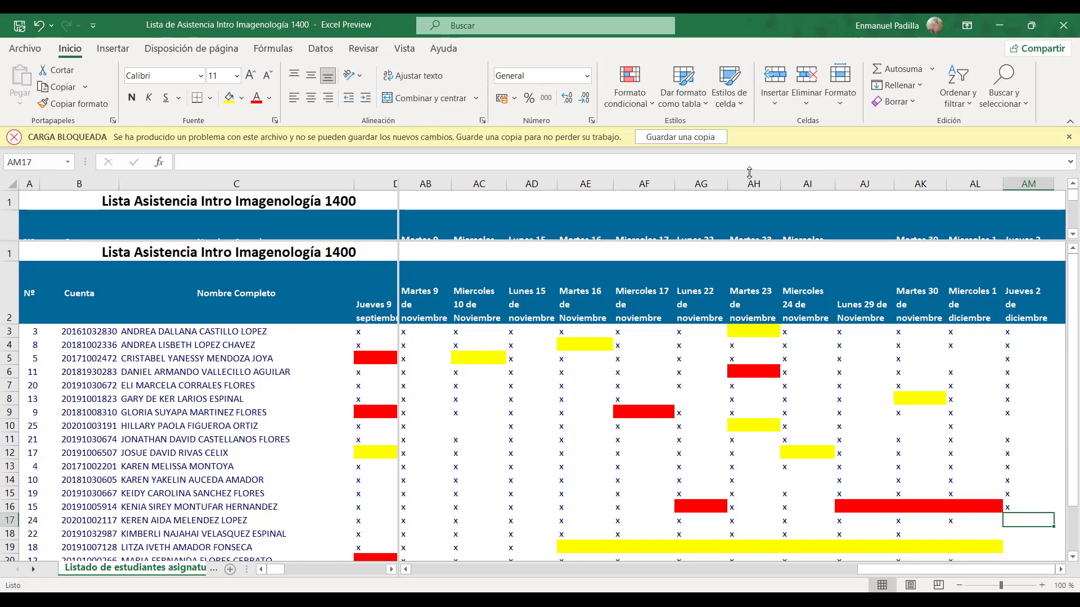
# Step: Mark AM18 with an x, and fill cells AL18 and AM19 with yellow
pyautogui.click(1014, 532)
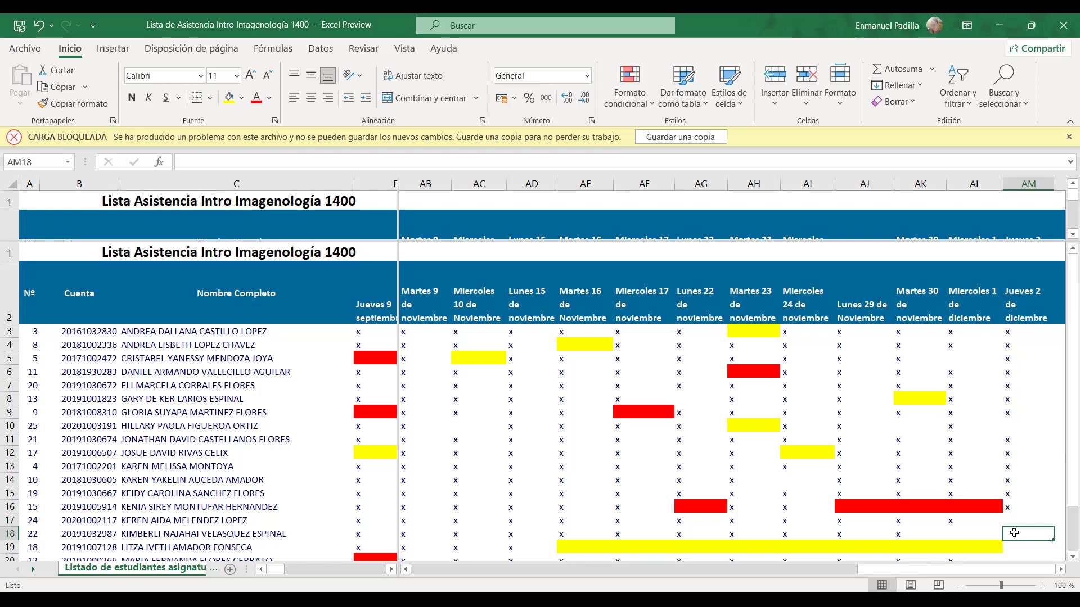
pyautogui.click(978, 532)
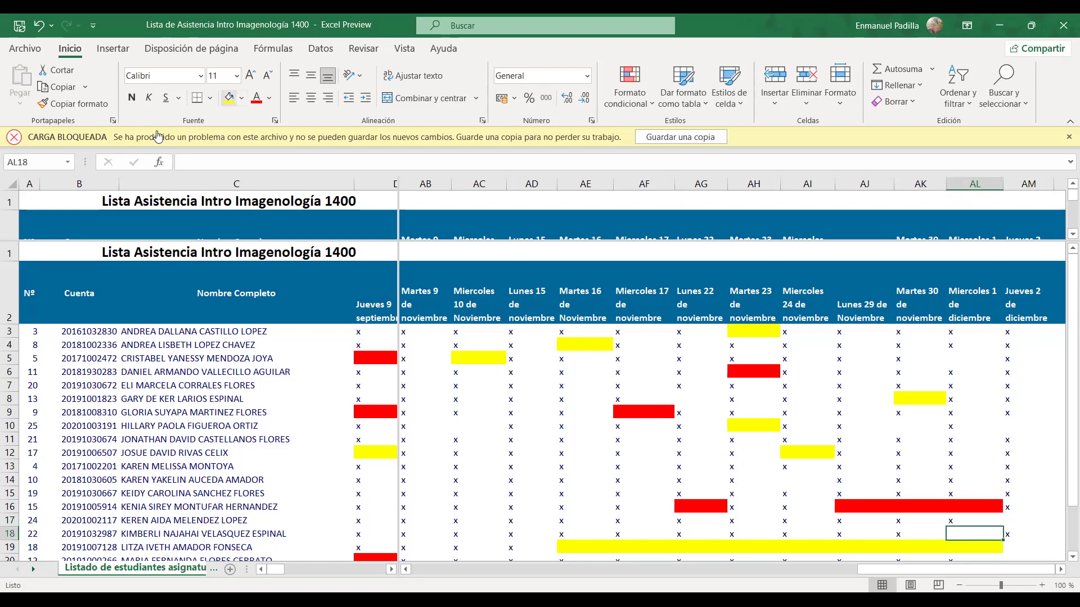
pyautogui.scroll(-1, 1007, 489)
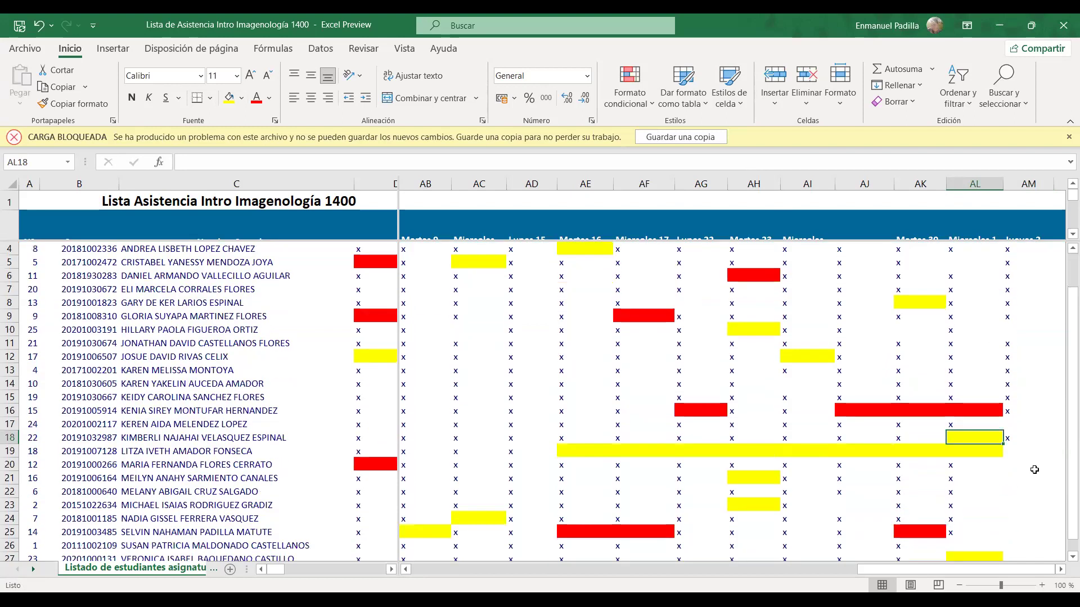
pyautogui.click(1029, 453)
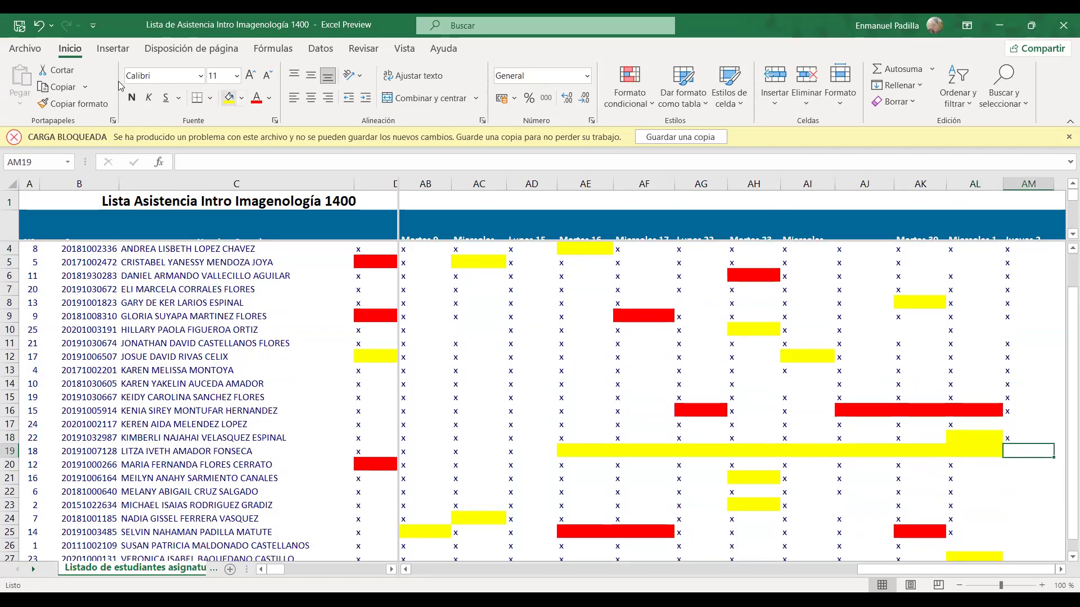
# Step: Mark attendance with an x in cells AM20 through AM22, then move past rows 23 and 24 to AM25
pyautogui.click(1031, 467)
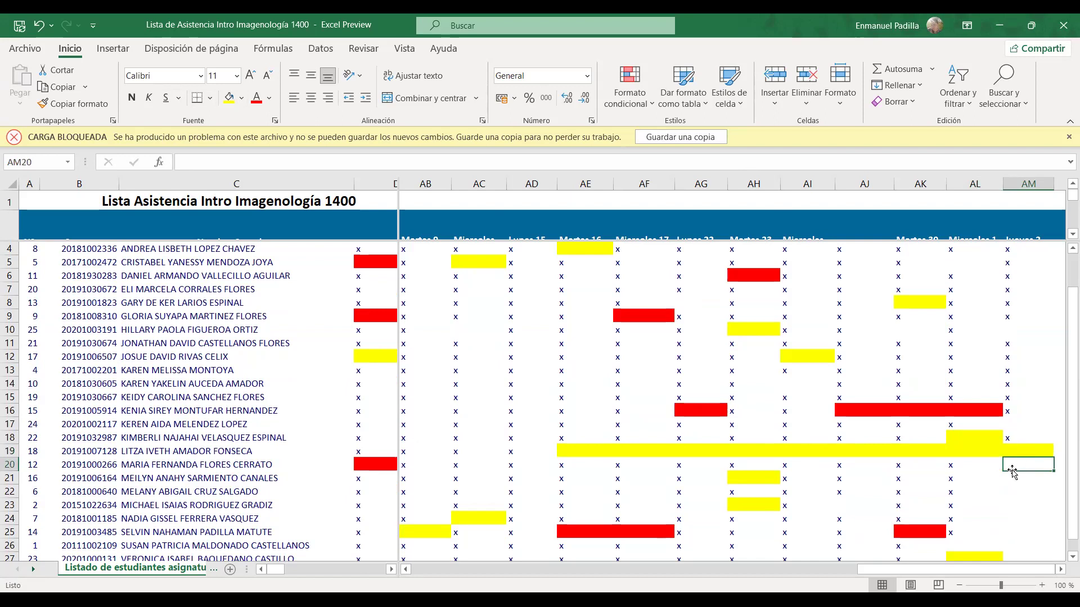
pyautogui.write('x')
pyautogui.press('Return')
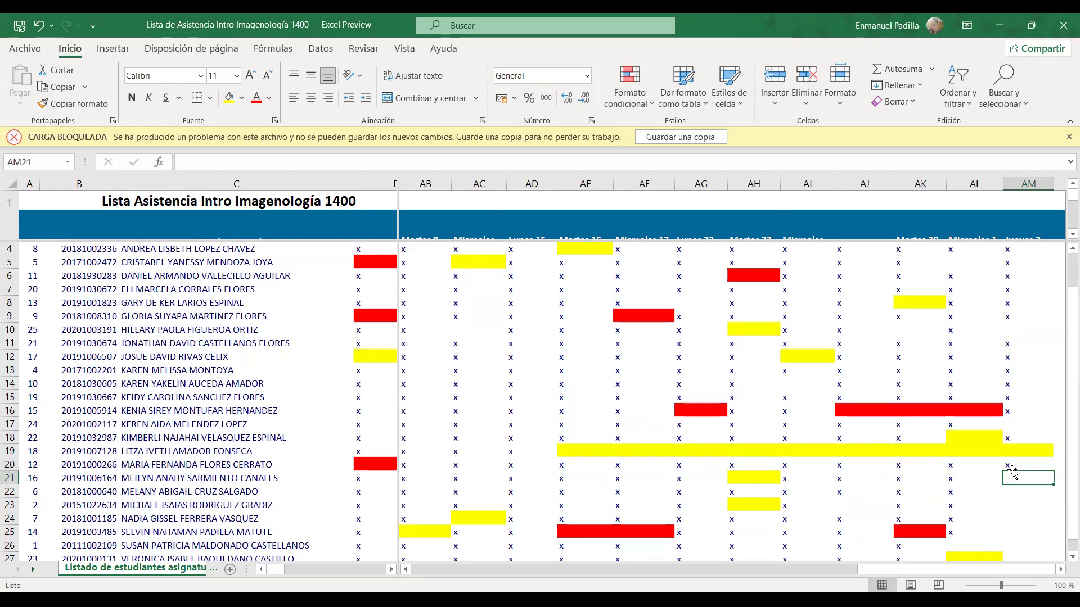
pyautogui.write('x')
pyautogui.press('Return')
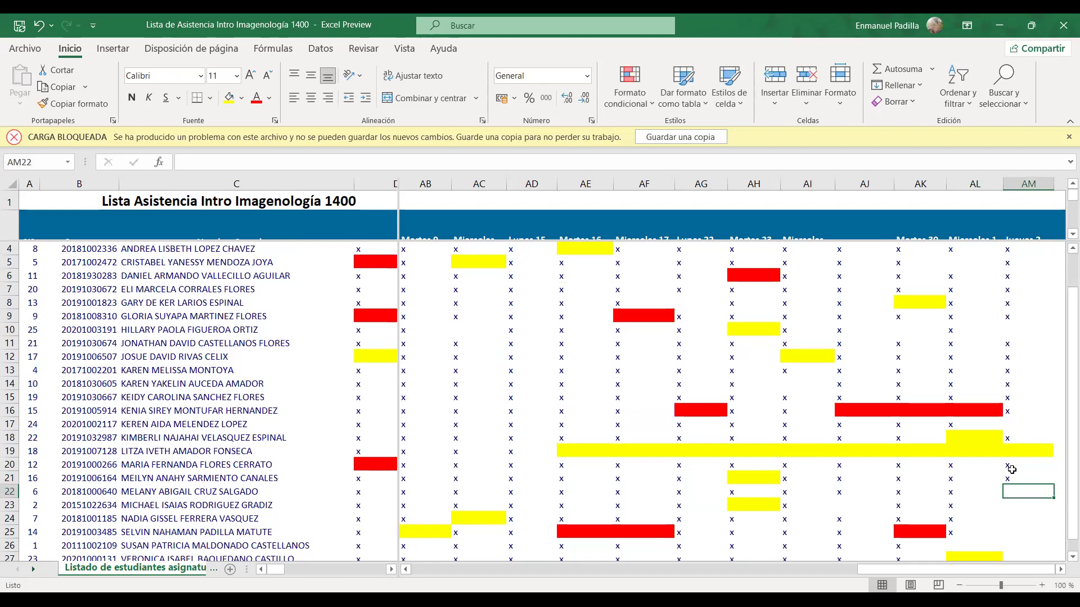
pyautogui.write('x')
pyautogui.press('Return')
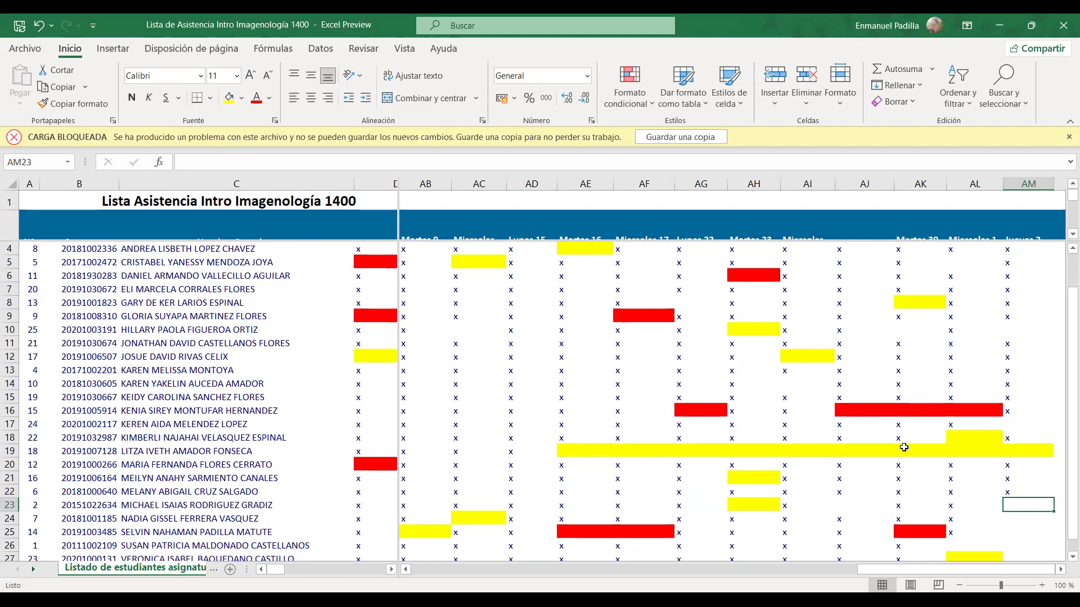
pyautogui.press('Return')
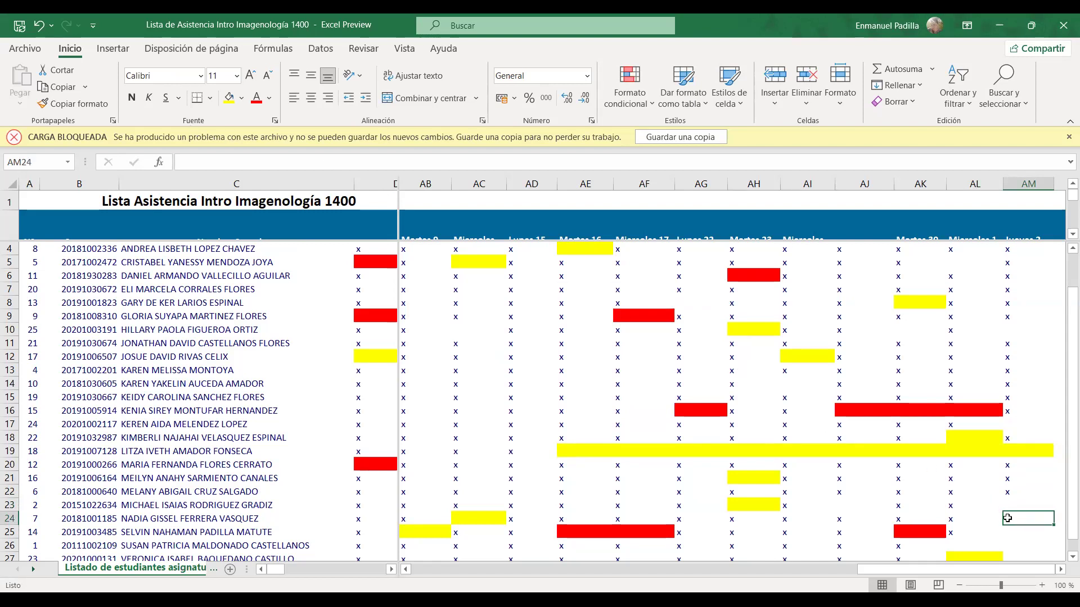
pyautogui.press('Return')
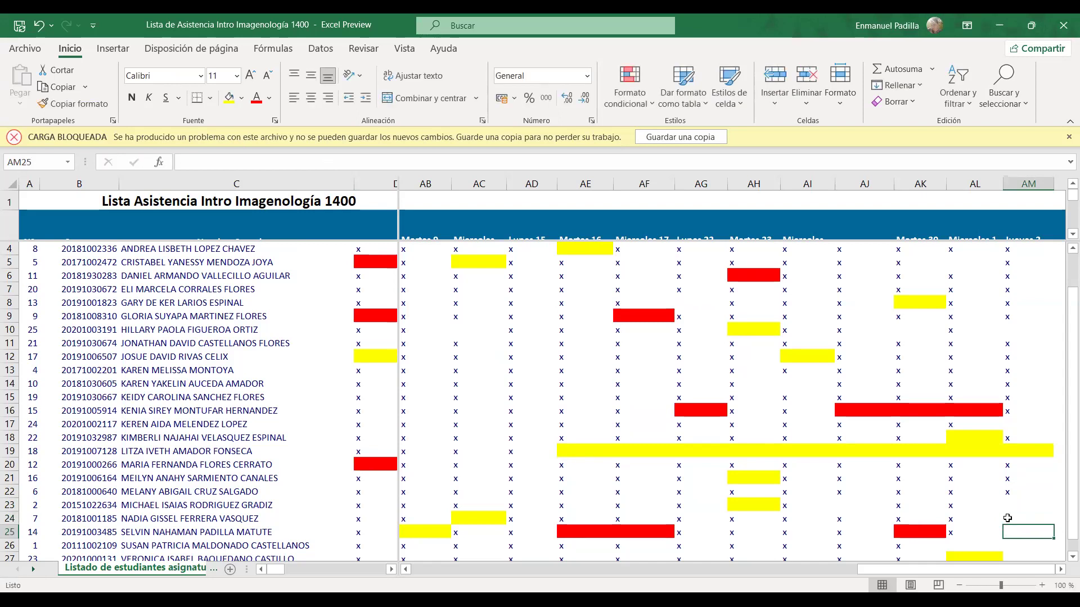
# Step: Mark attendance with an x in cells AM25 and AM26
pyautogui.write('x')
pyautogui.press('Return')
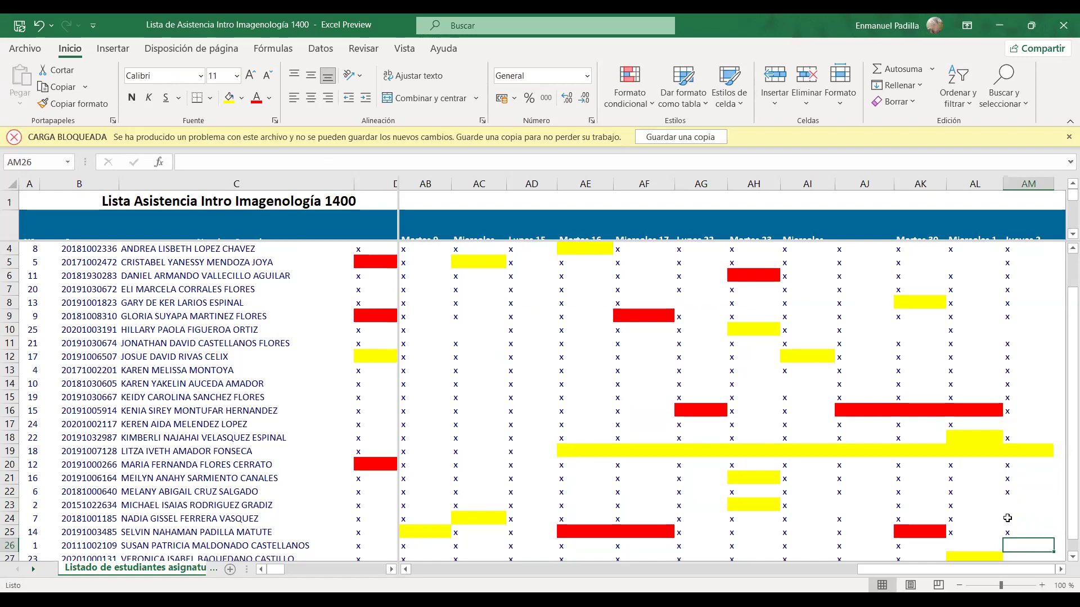
pyautogui.write('x')
pyautogui.press('Return')
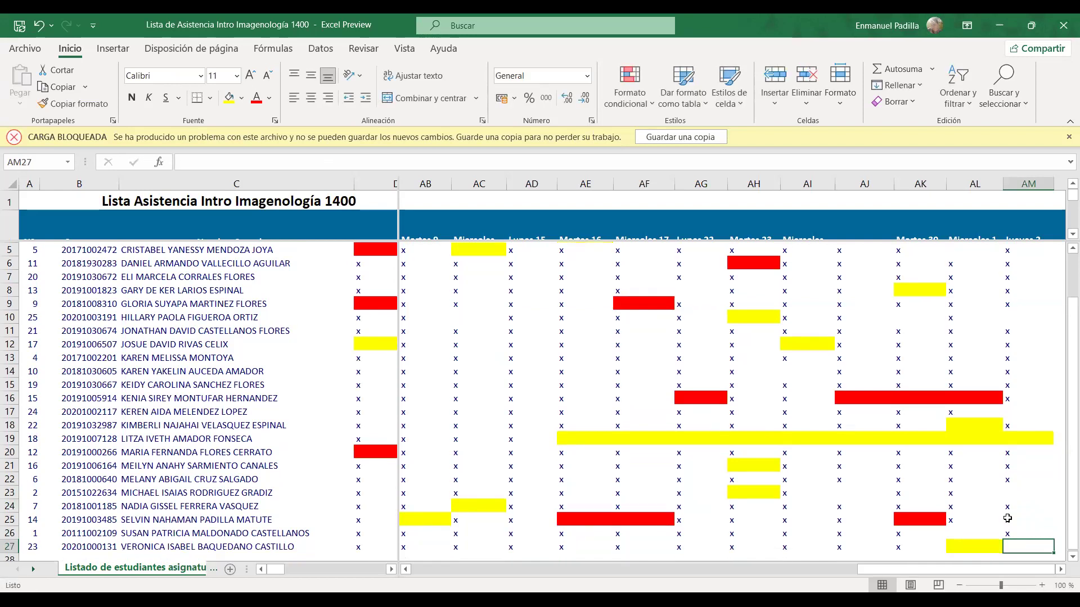
# Step: Fill the empty cell AL26 and the red cell AK25 with yellow
pyautogui.press('Left')
pyautogui.press('Up')
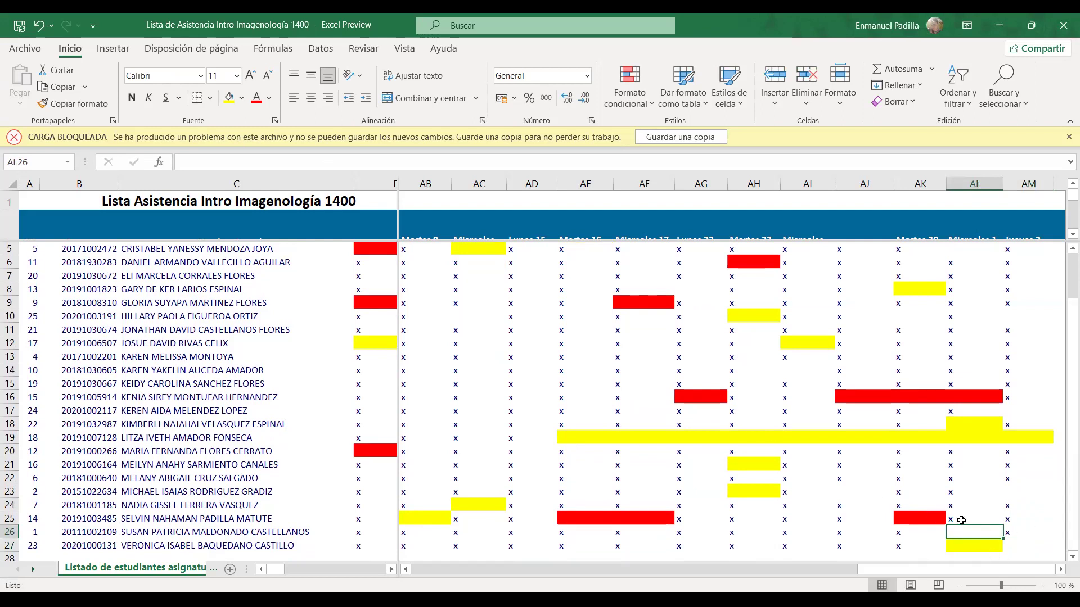
pyautogui.click(229, 97)
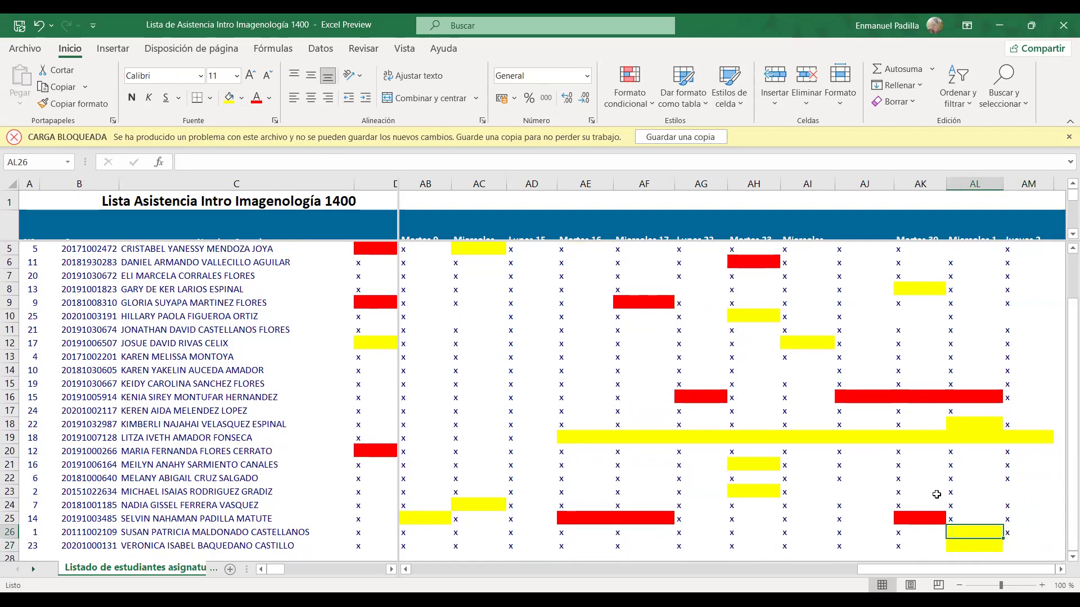
pyautogui.click(908, 520)
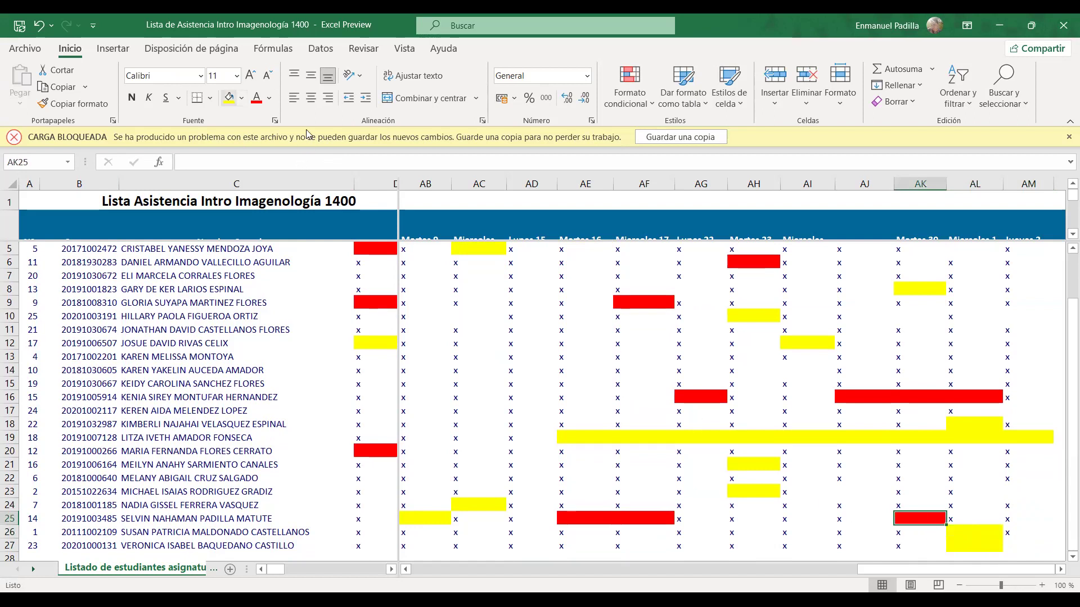
pyautogui.click(229, 98)
# Step: Mark attendance with an x in cell AM27, the last student on the list
pyautogui.click(1012, 543)
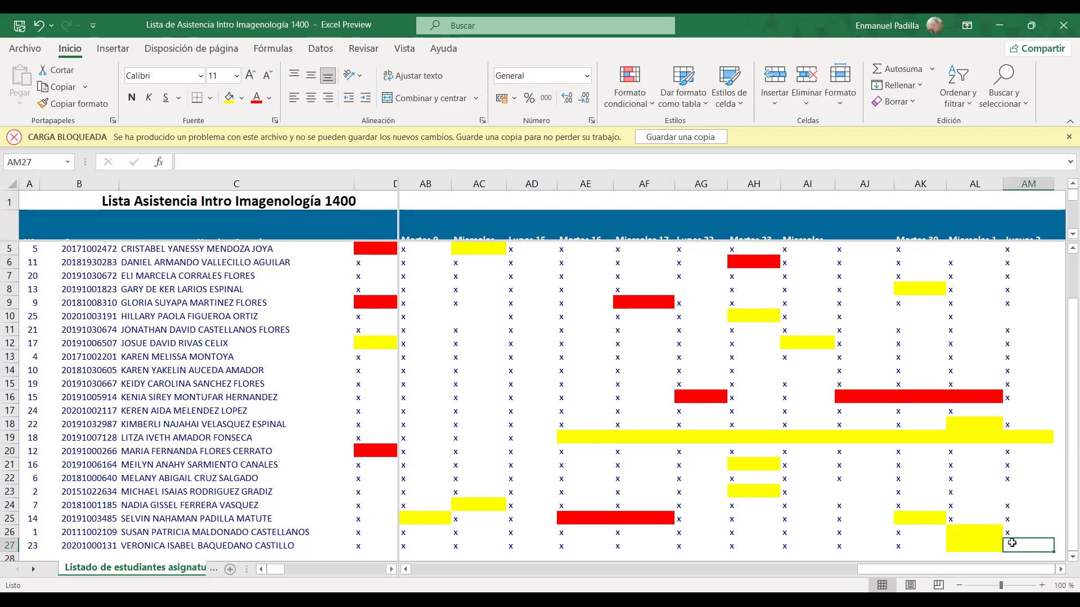
pyautogui.write('x')
pyautogui.press('Up')
# Step: Review the Jueves 2 de diciembre column for unmarked students, checking cells AM23, AM17 and AM10
pyautogui.click(1012, 442)
pyautogui.click(1012, 491)
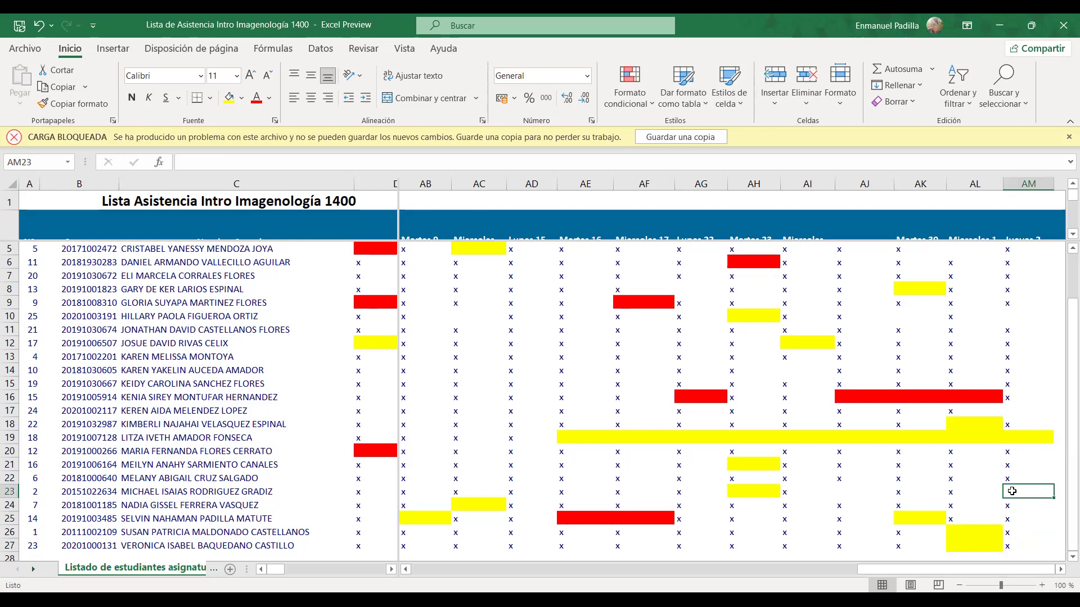
pyautogui.click(1013, 414)
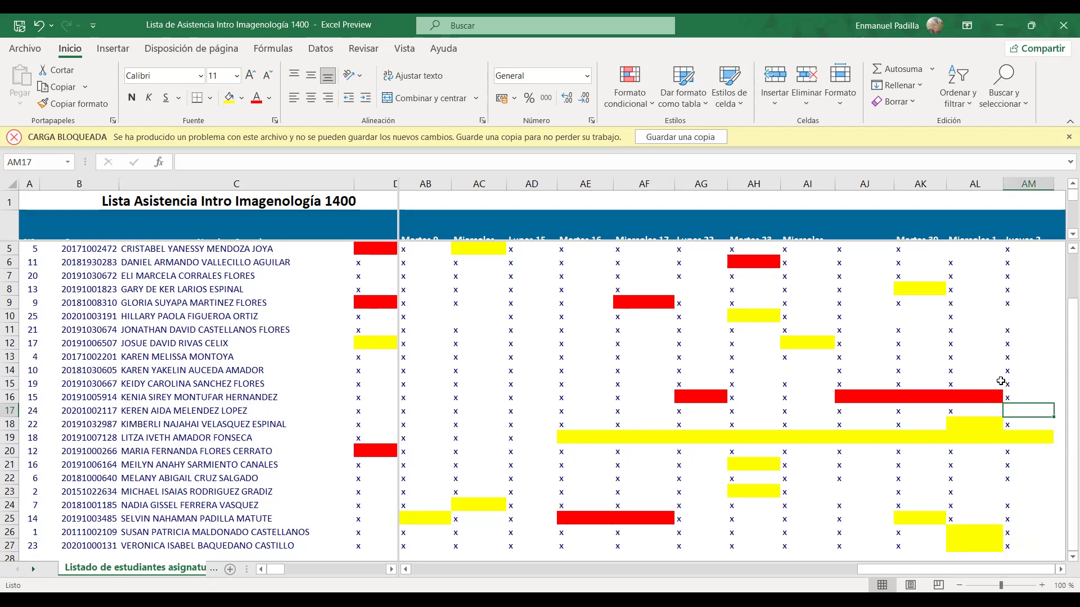
pyautogui.click(1014, 315)
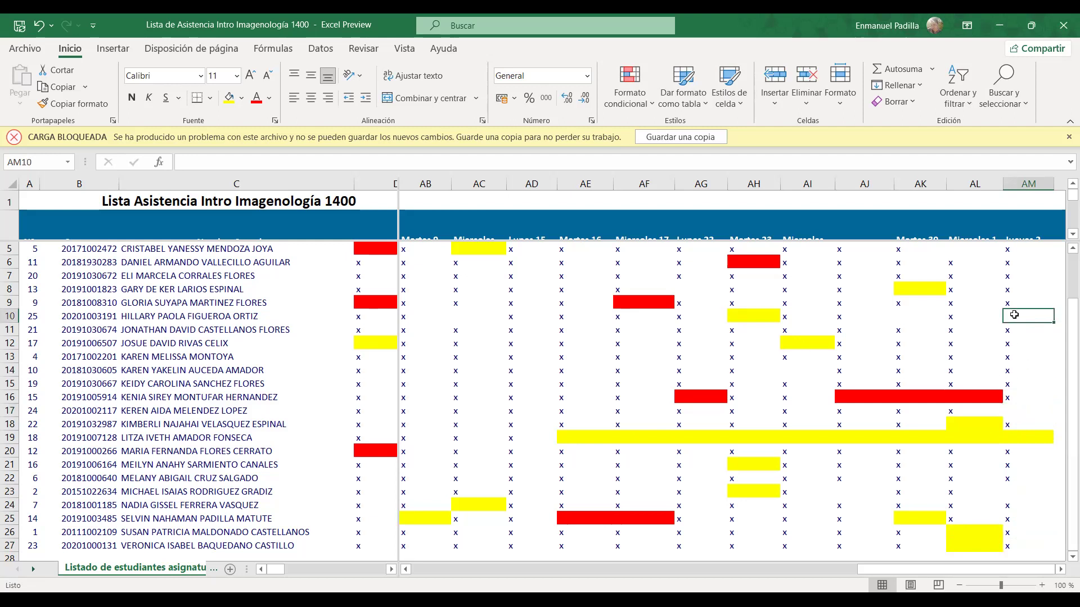
pyautogui.scroll(2, 1011, 311)
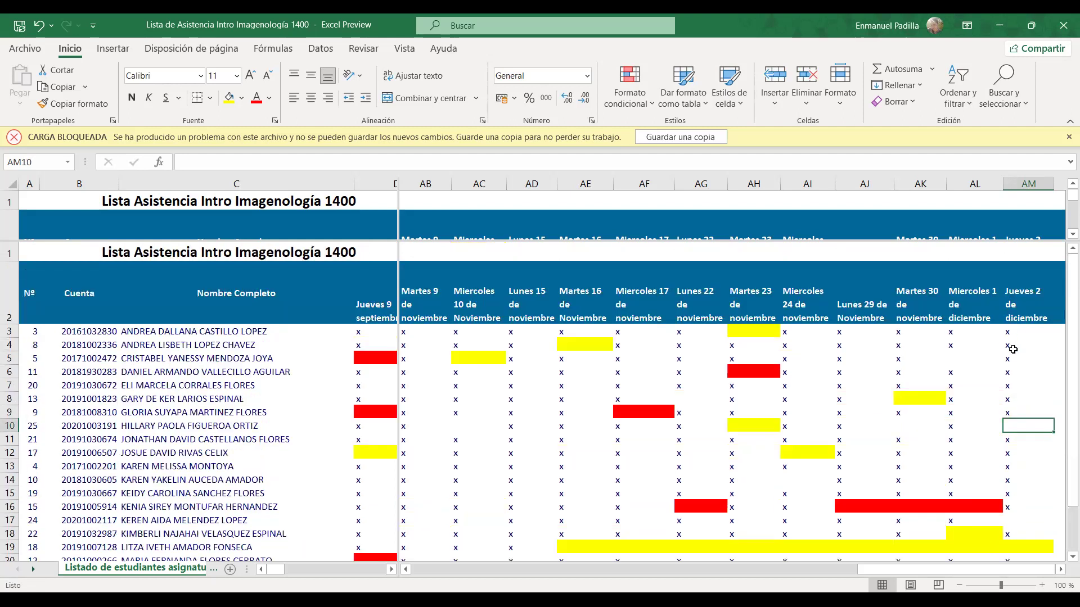
pyautogui.scroll(-3, 1012, 347)
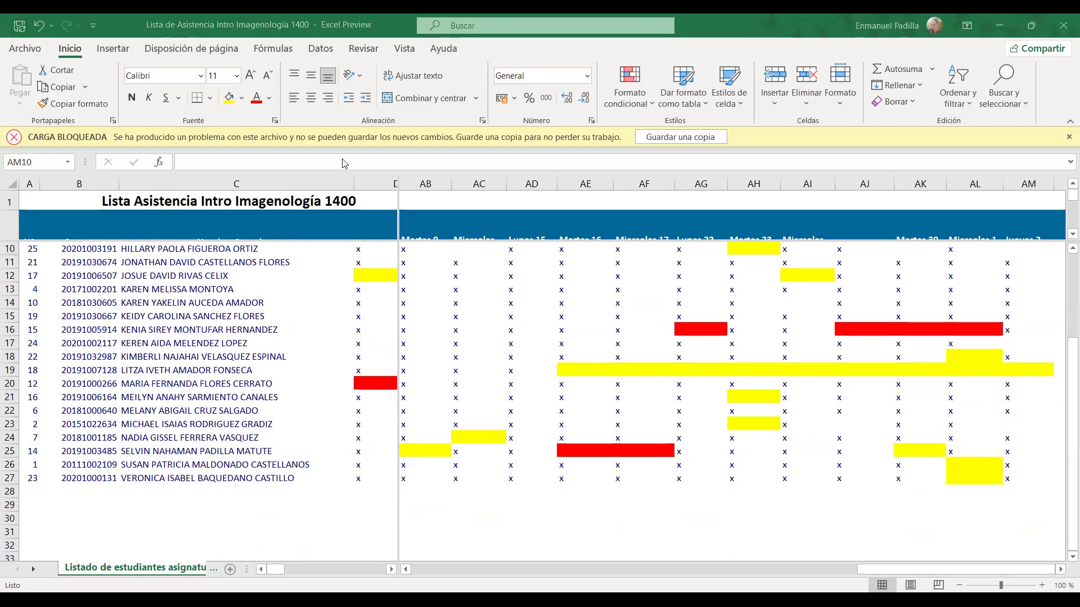
# Step: Switch to the PowerPoint presentation Proceso de adquisicion de la imagen Modificacion and browse its slide thumbnails to around slide 112
pyautogui.hotkey('alt', 'Tab')
pyautogui.moveTo(199, 144); pyautogui.dragTo(175, 426)
pyautogui.scroll(-10, 114, 394)
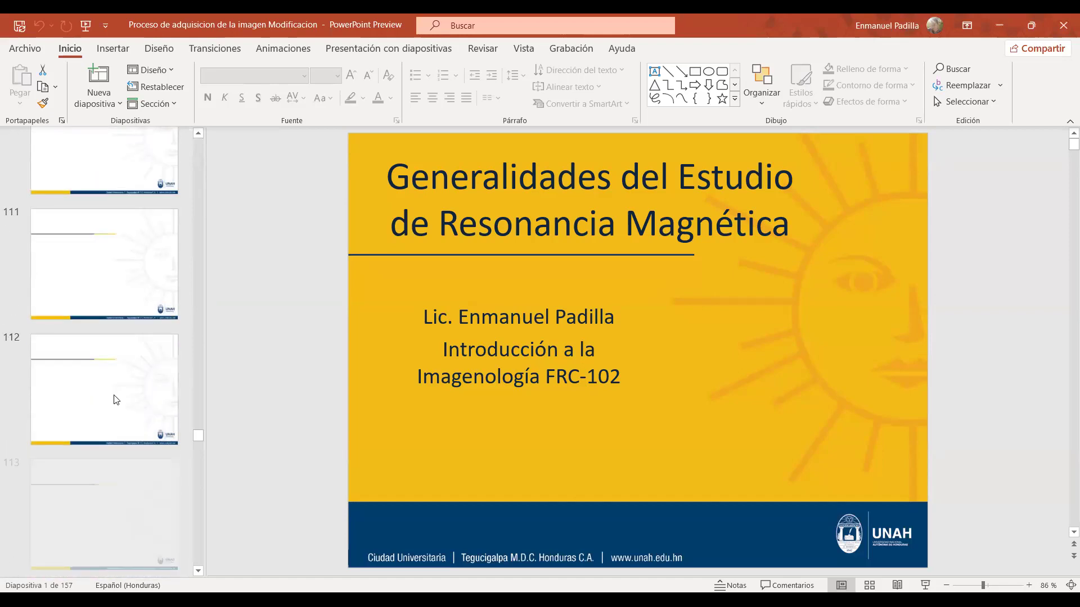